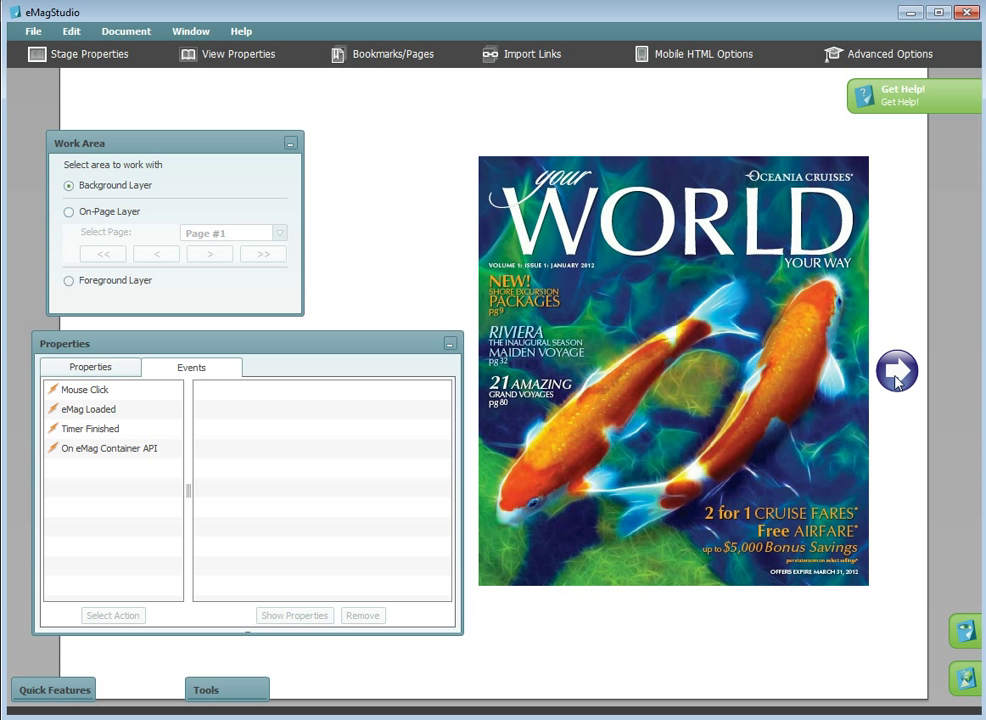
- Assign the 'Go To next page' navigation action to the arrow button's Mouse Click event
click(897, 372)
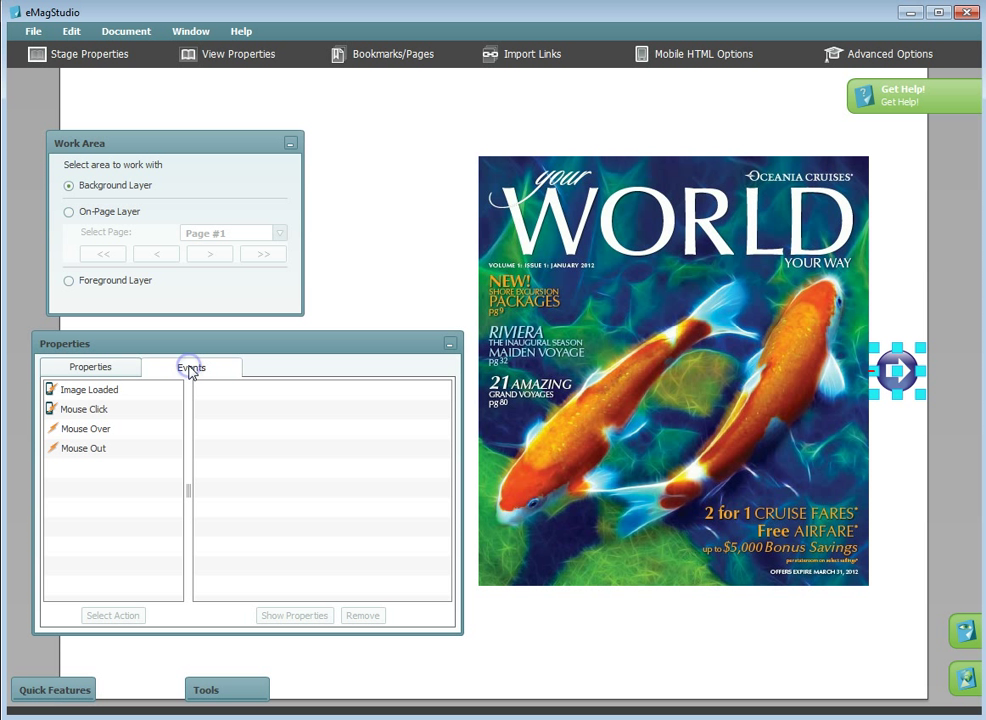
double_click(104, 409)
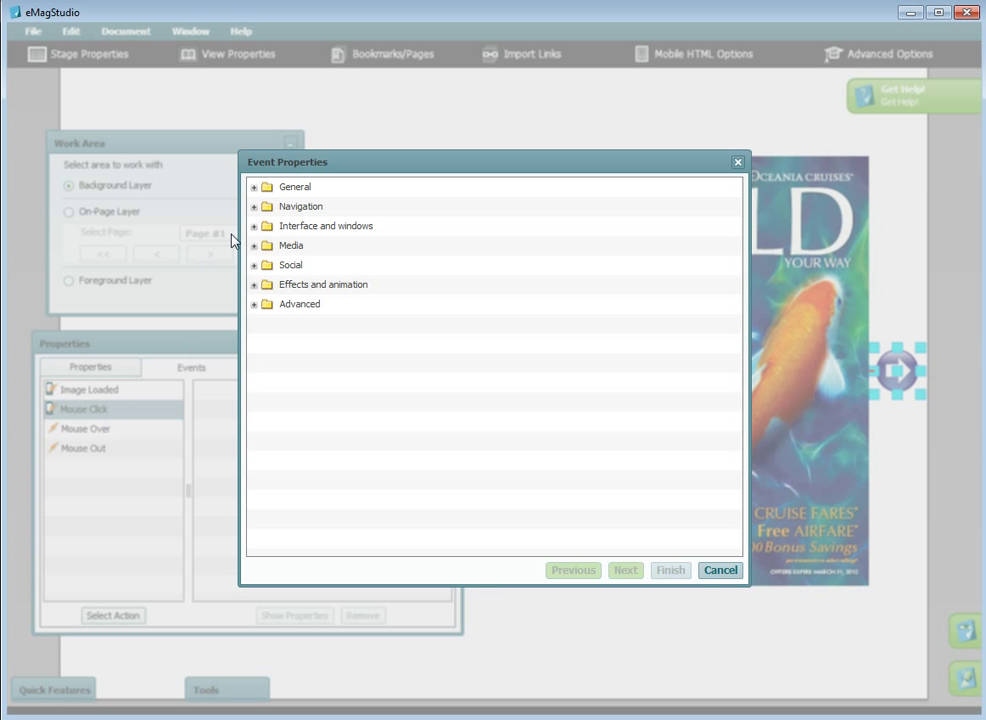
click(255, 206)
click(313, 268)
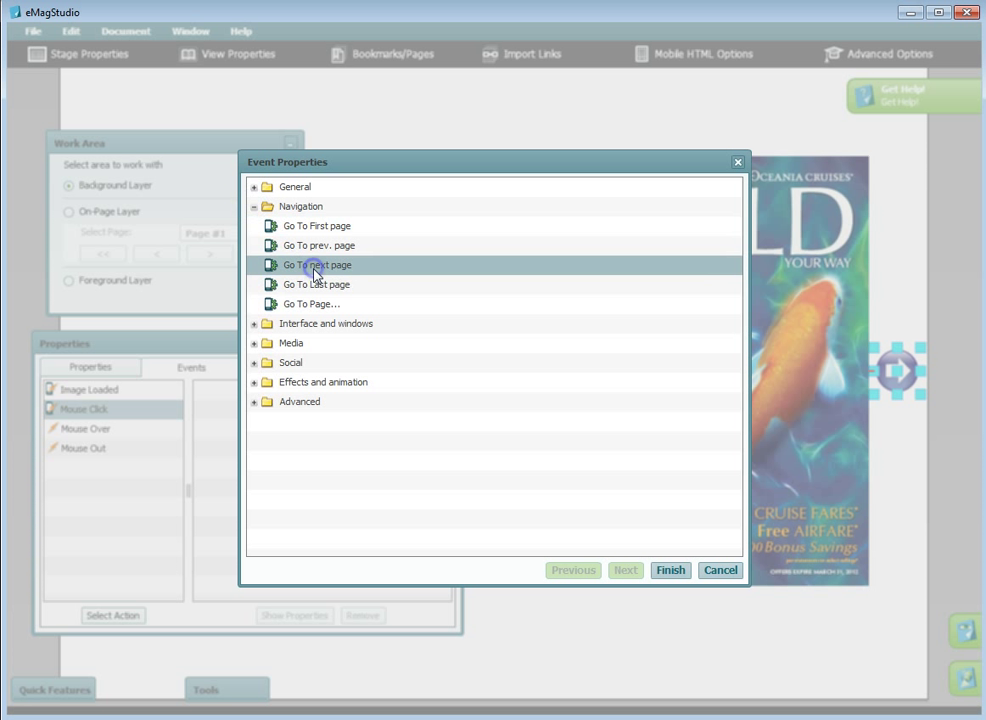
click(671, 571)
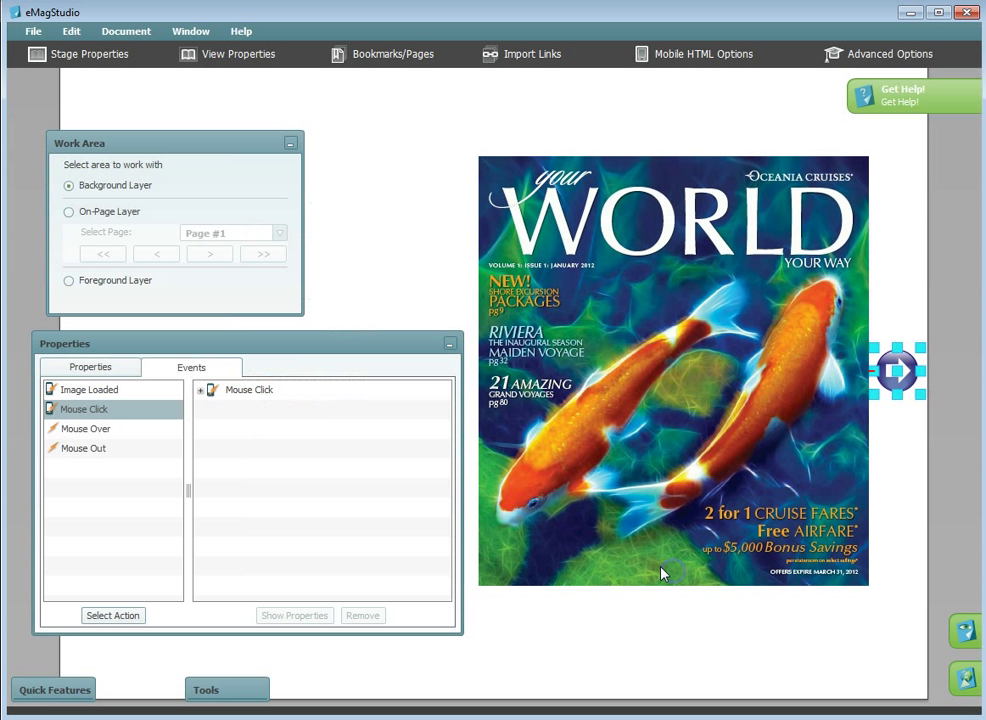
click(967, 638)
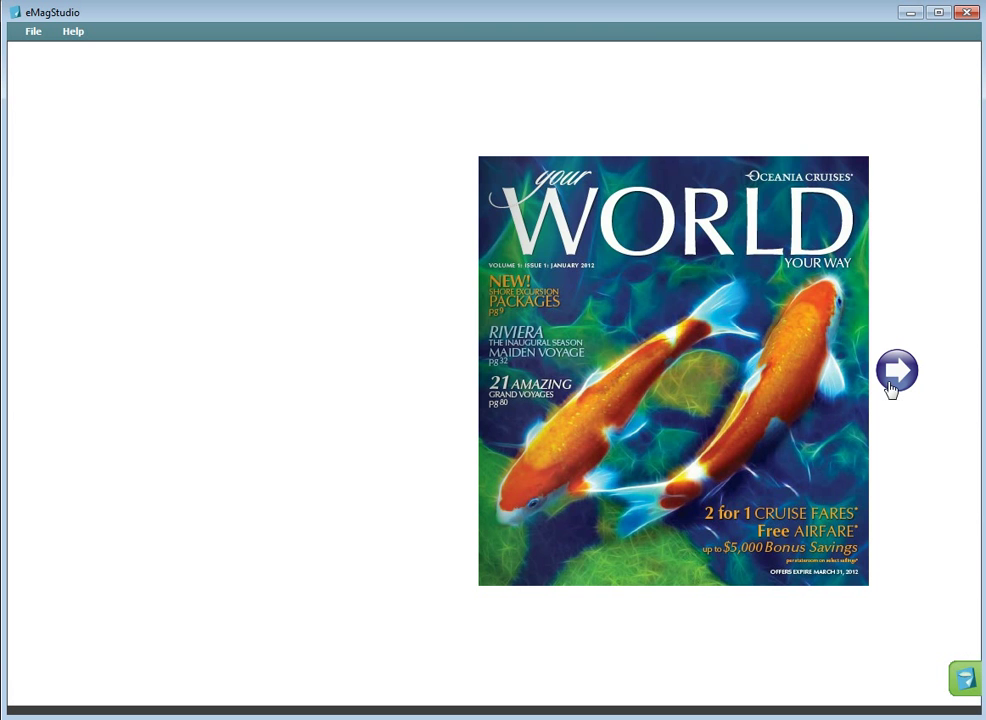
click(891, 380)
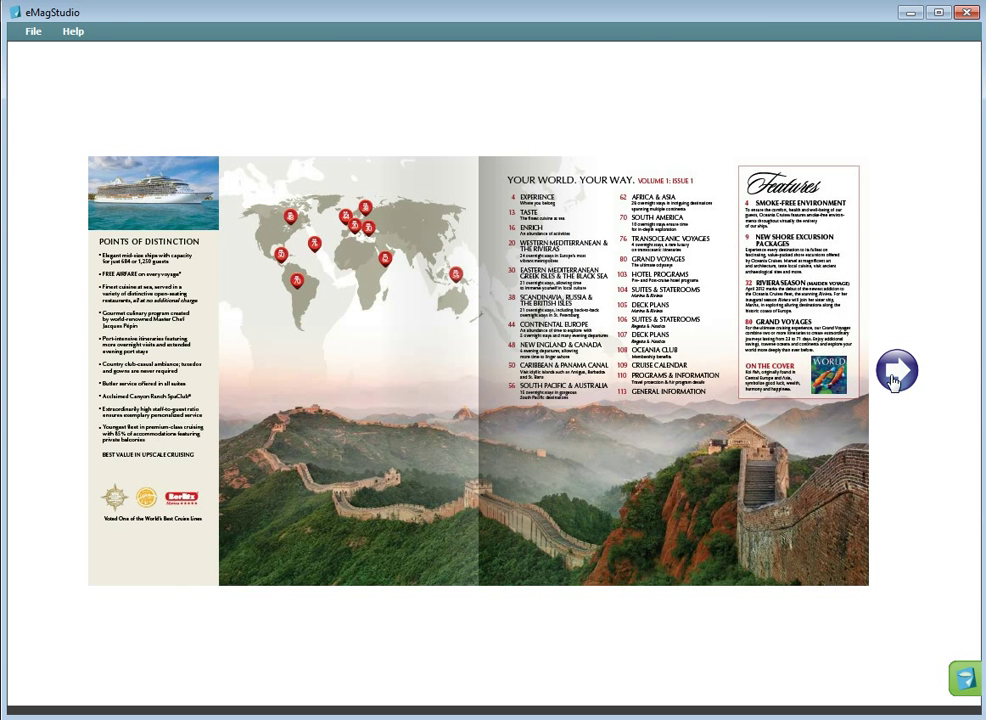
click(893, 375)
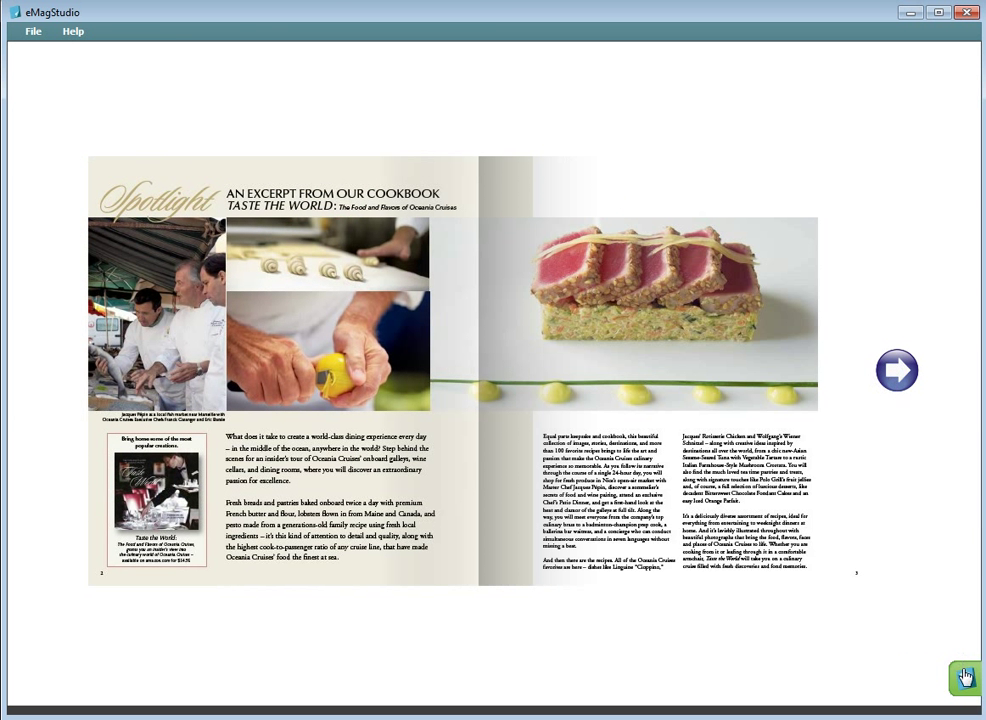
click(964, 677)
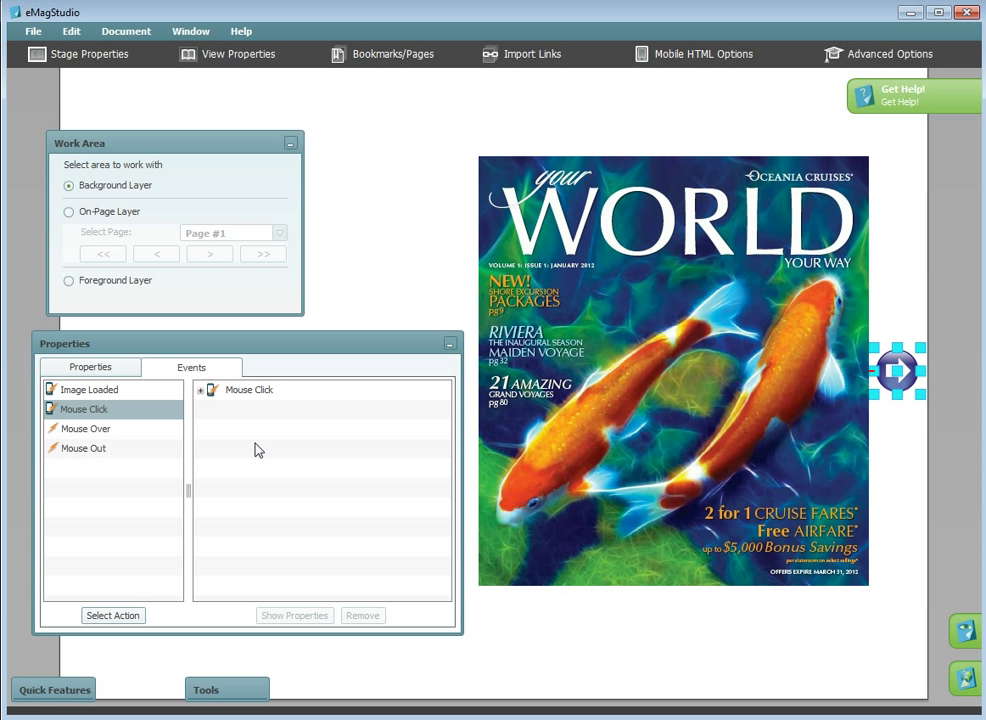
- Add a Show Tooltip action with the text 'Next' to the arrow's Mouse Over event
click(87, 430)
double_click(88, 430)
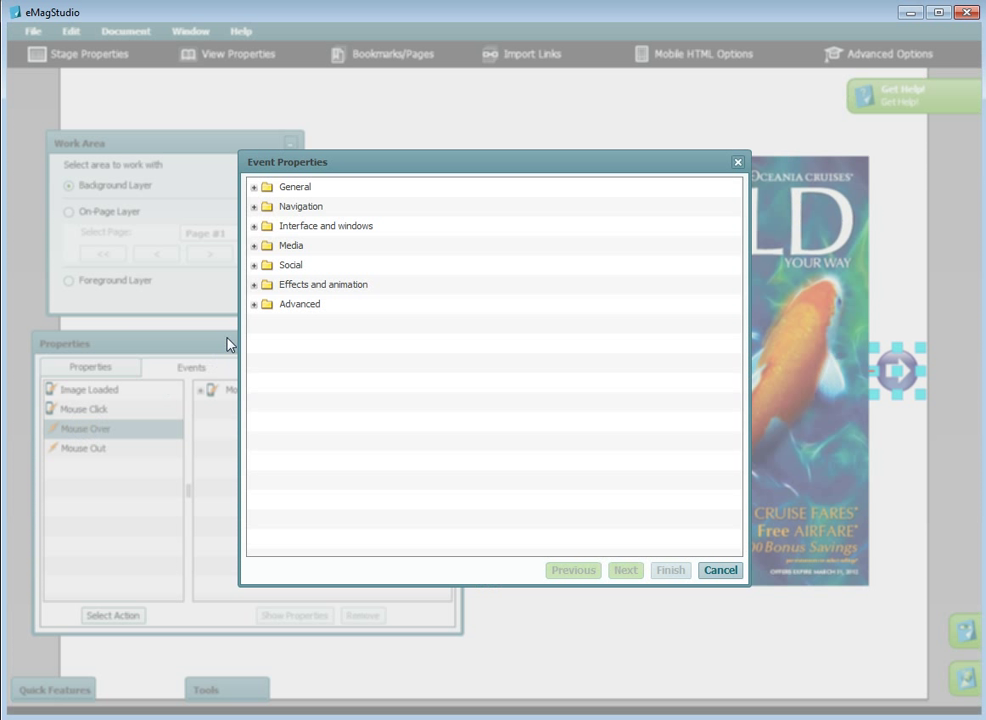
click(254, 226)
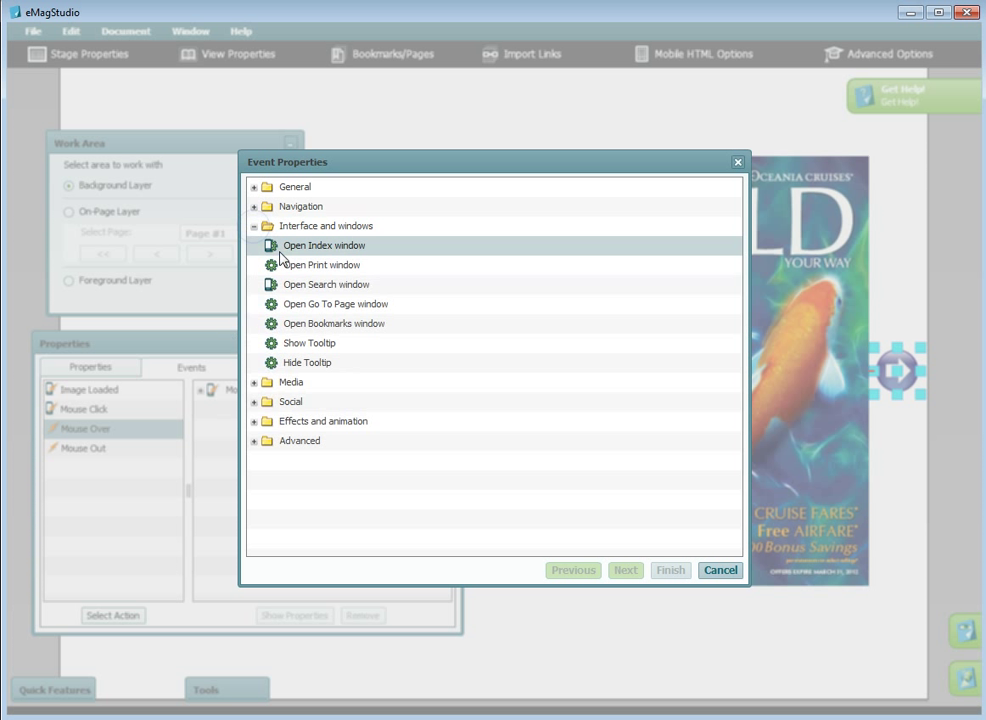
click(318, 343)
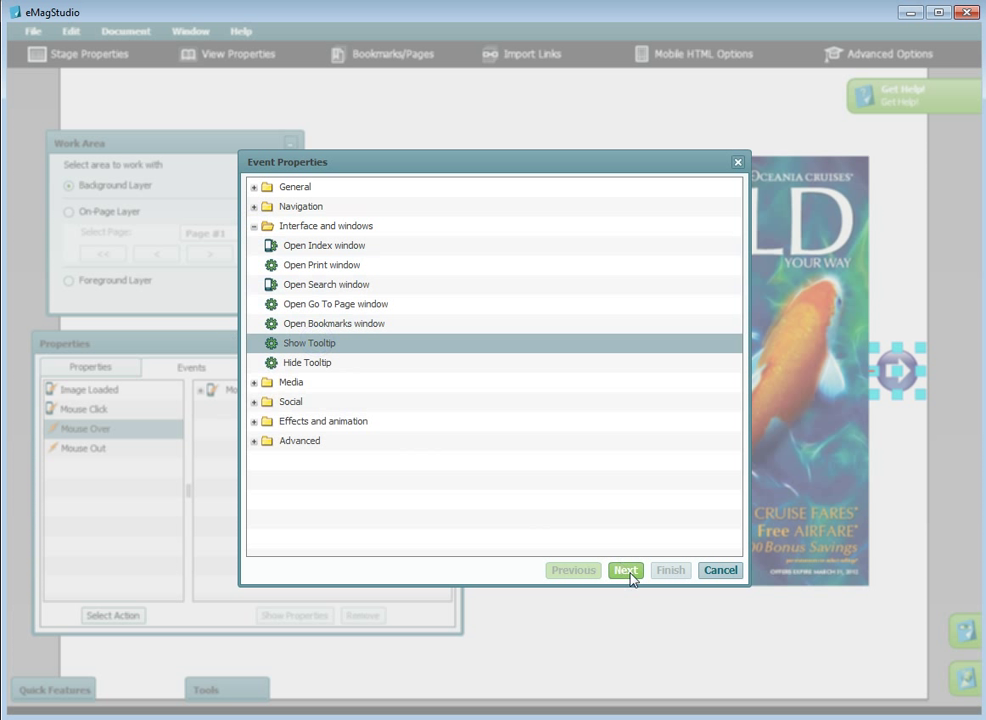
click(626, 570)
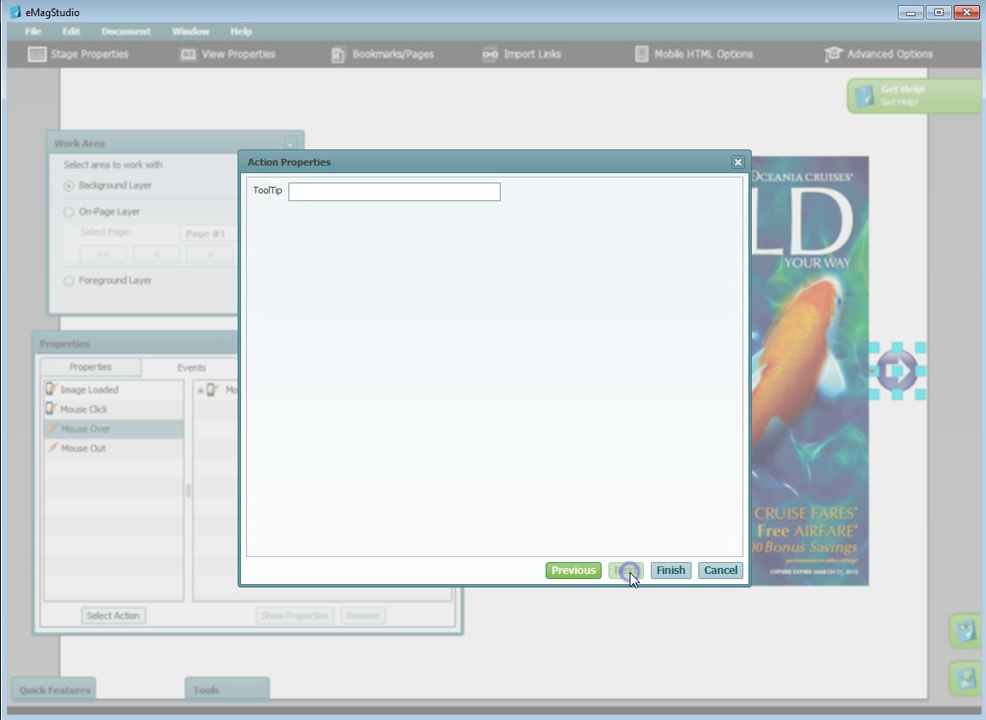
click(362, 191)
text(N)
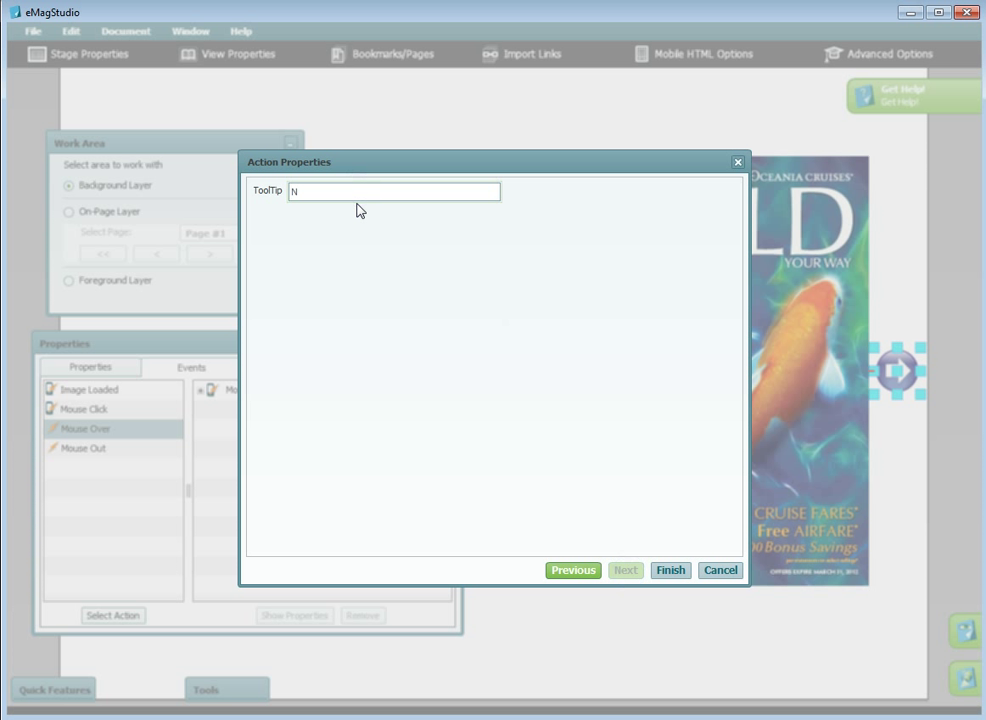
text(ext)
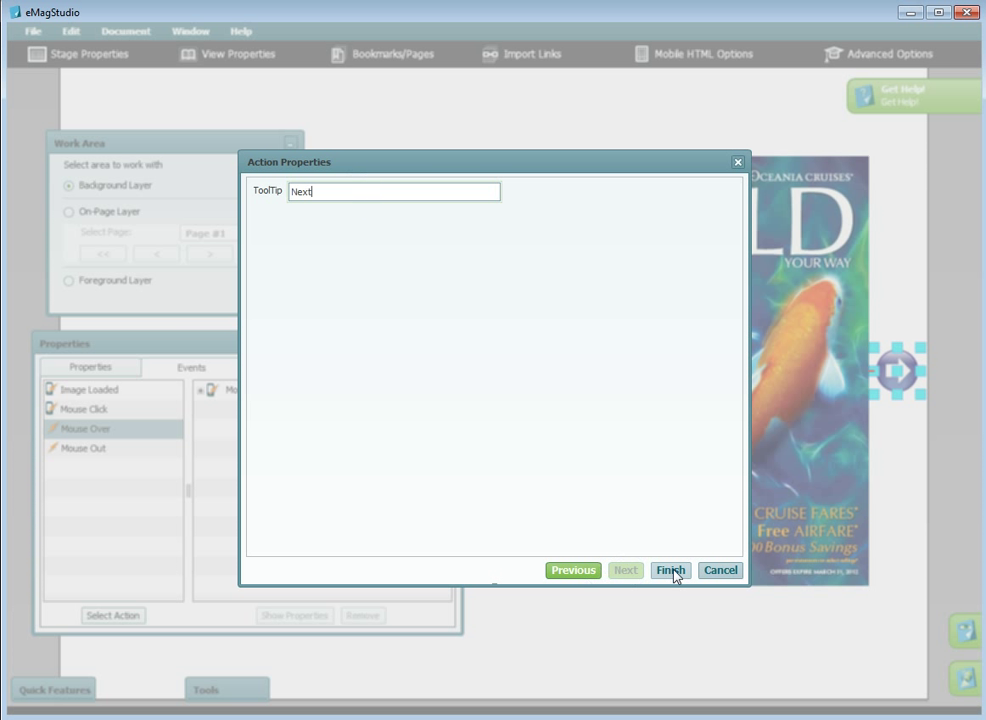
click(671, 571)
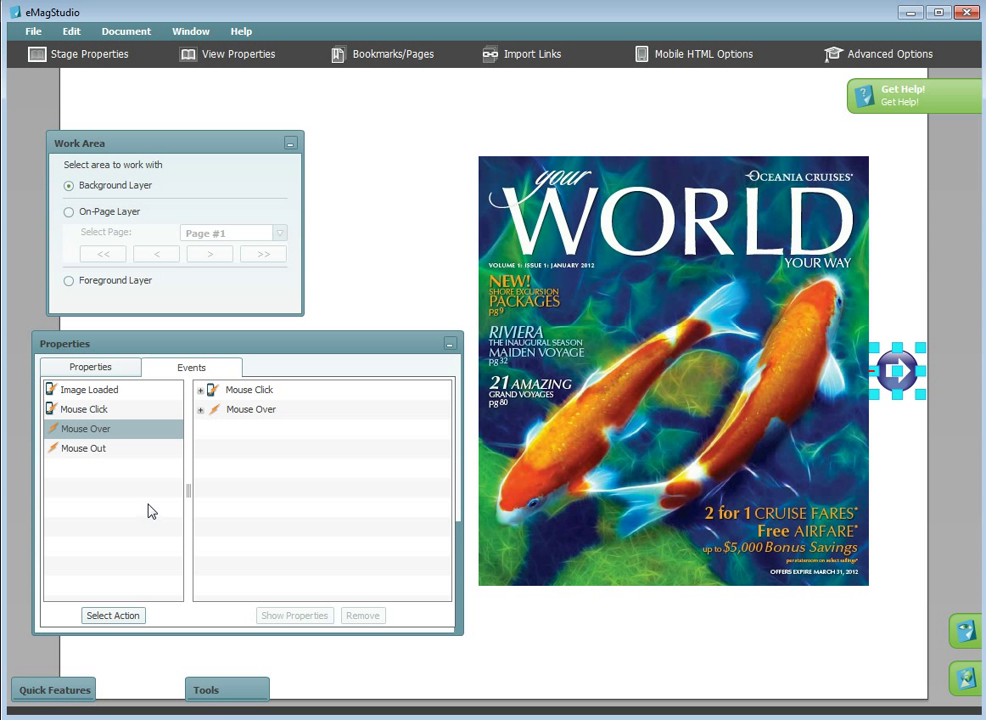
- Give the arrow's Mouse Out event a Hide Tooltip action, then preview to check the tooltip
double_click(110, 456)
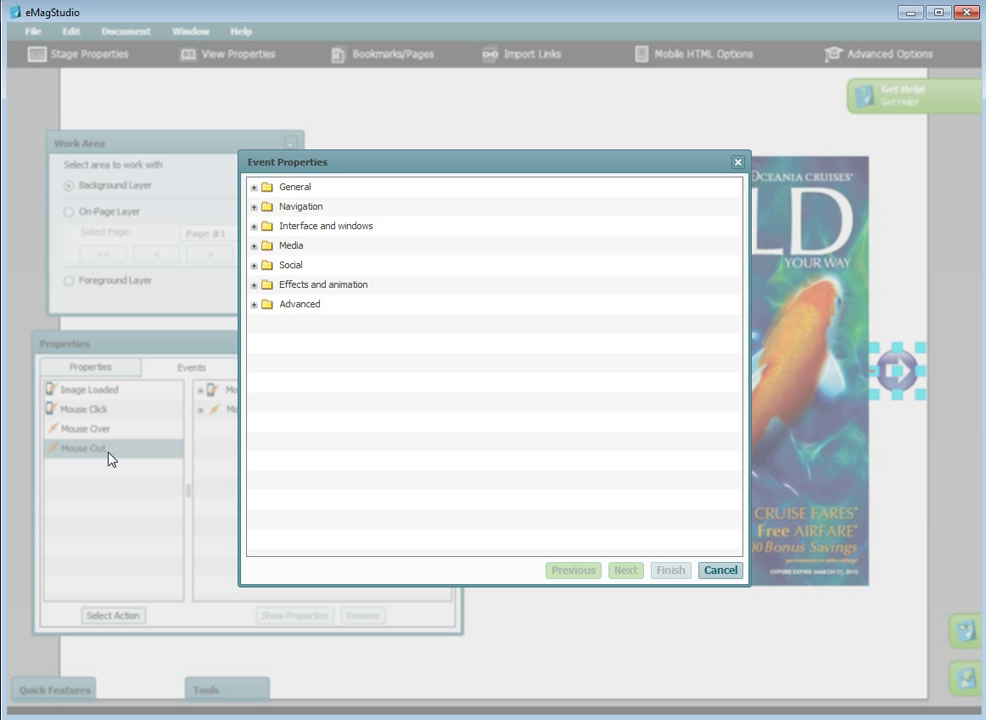
click(254, 227)
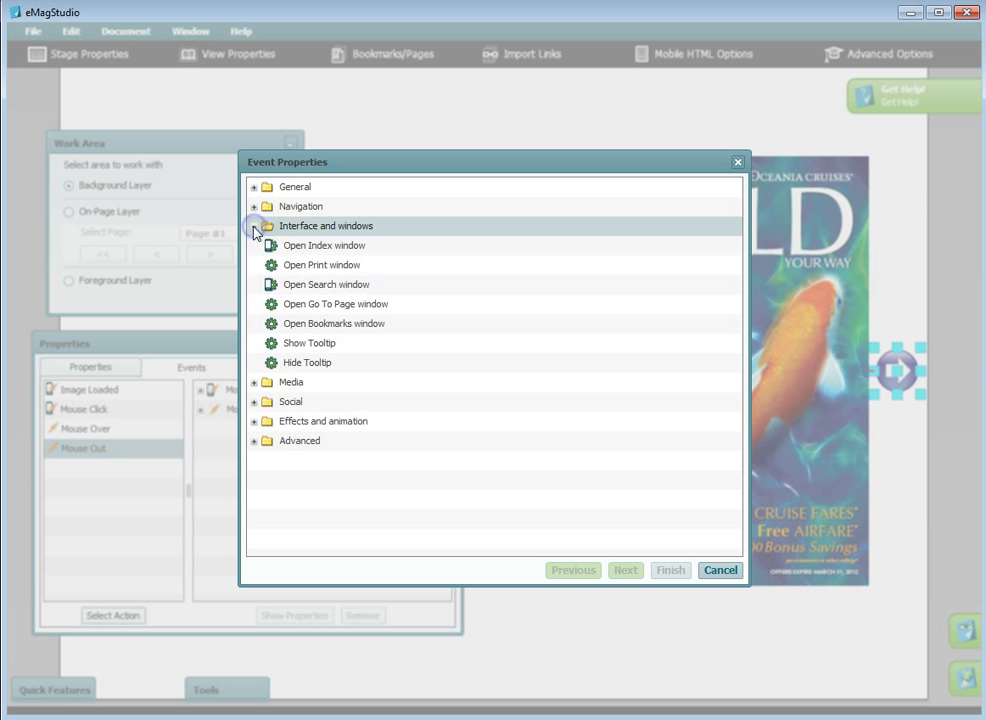
click(310, 366)
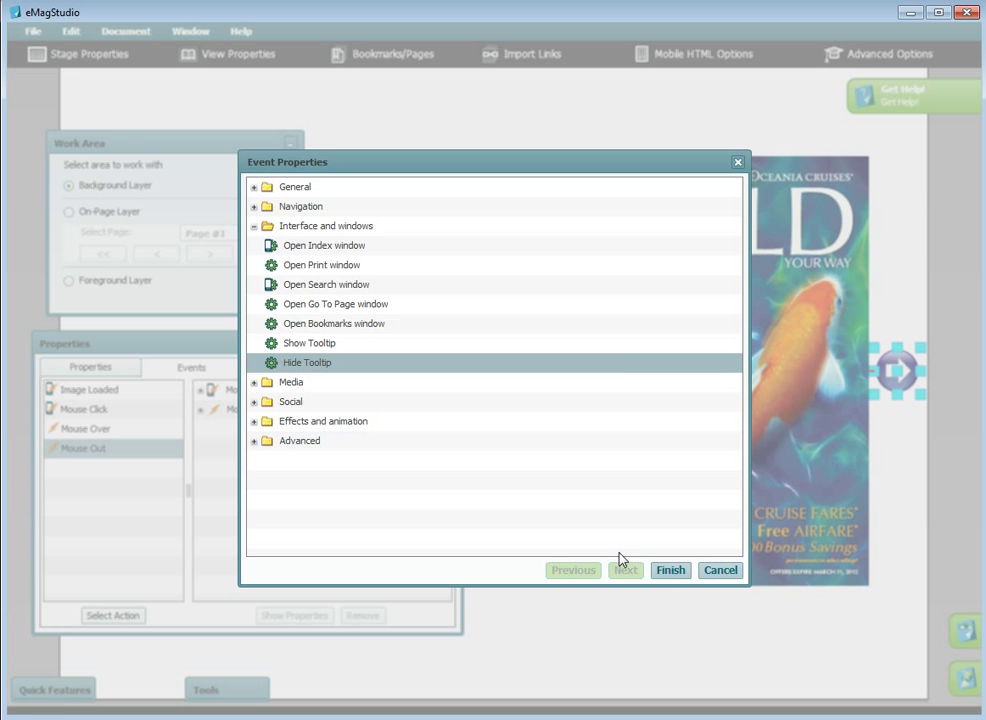
click(668, 572)
click(915, 646)
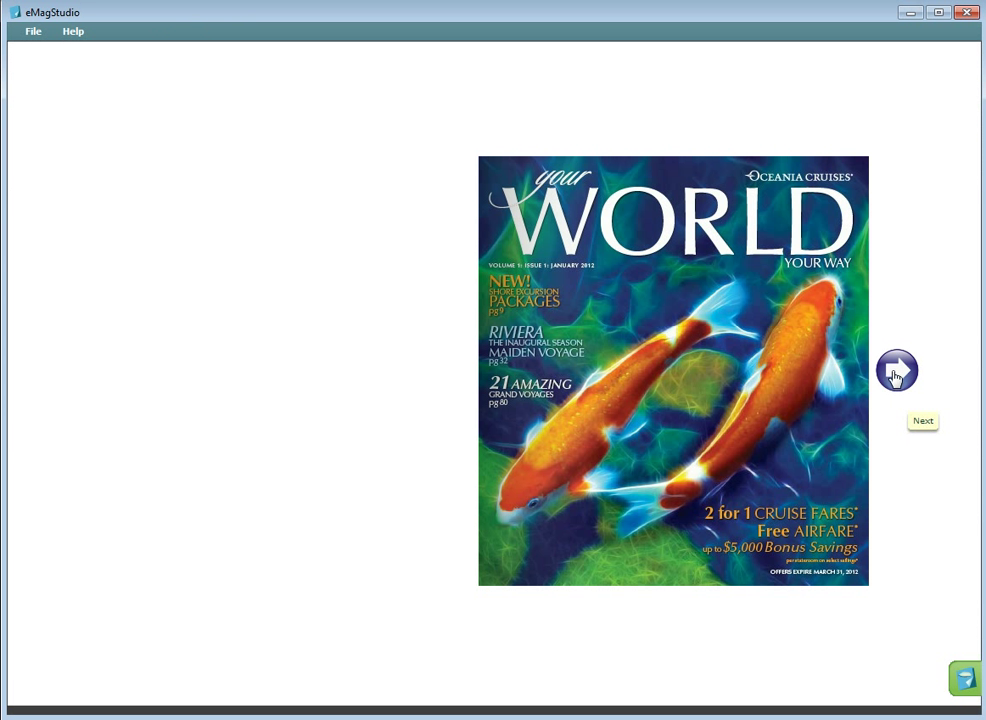
click(960, 682)
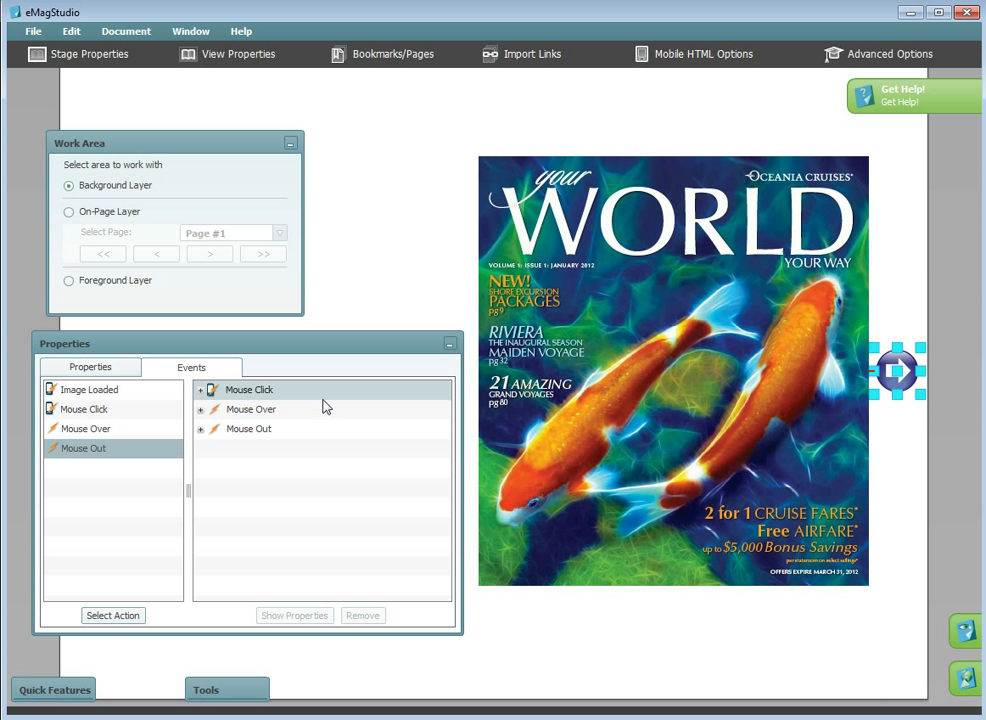
- Add a Create timer action named 'Open' lasting 2 seconds to the eMag Loaded event
click(70, 212)
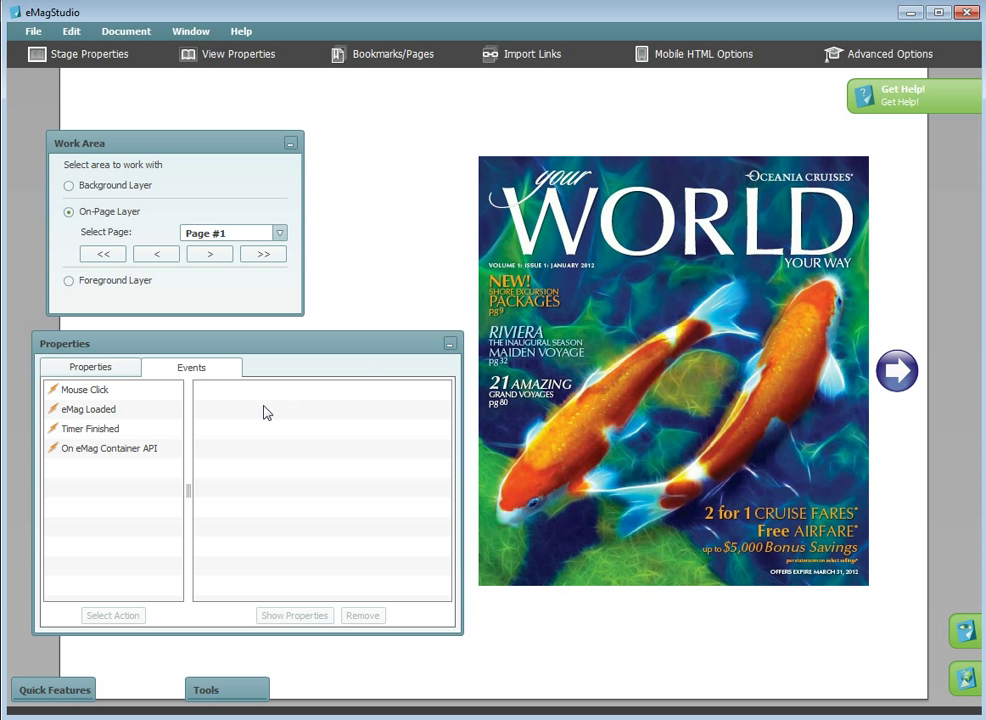
double_click(87, 414)
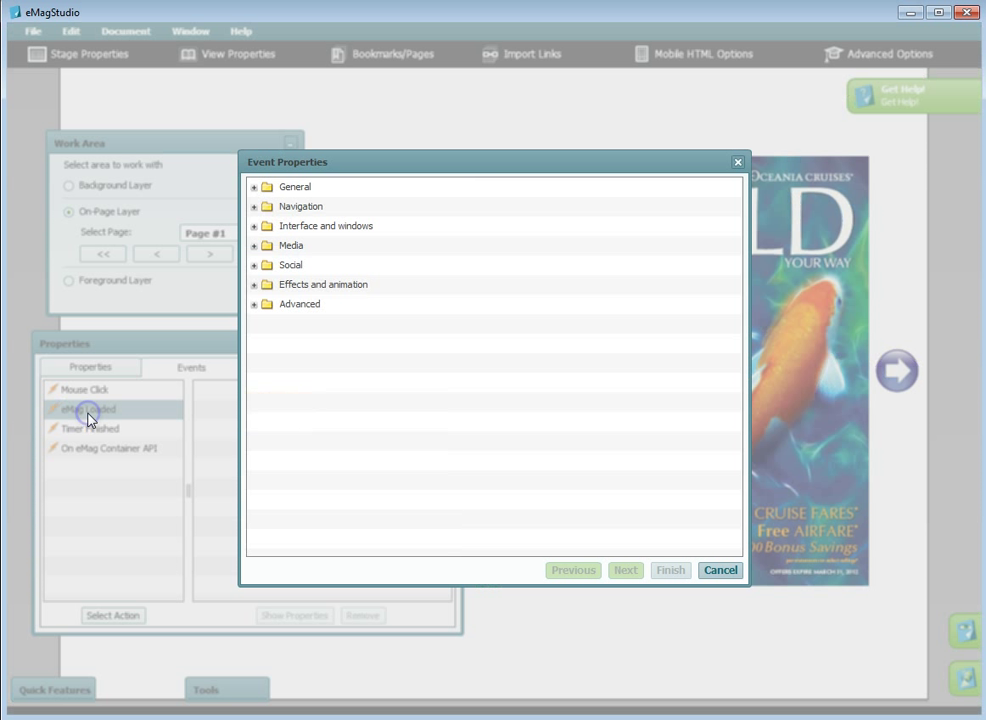
click(255, 305)
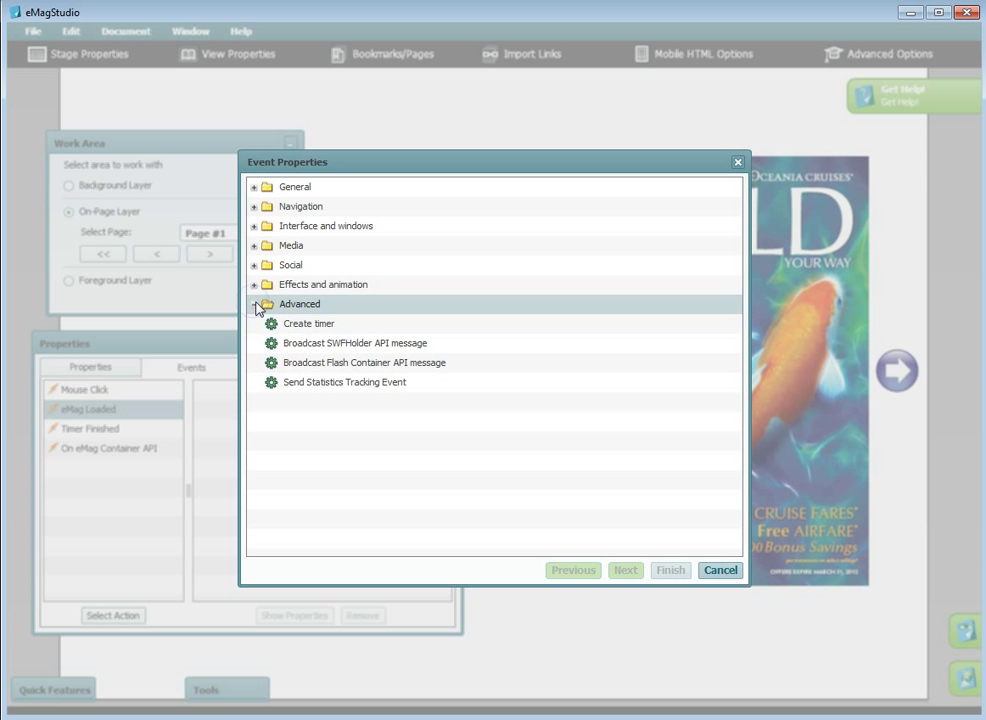
click(312, 325)
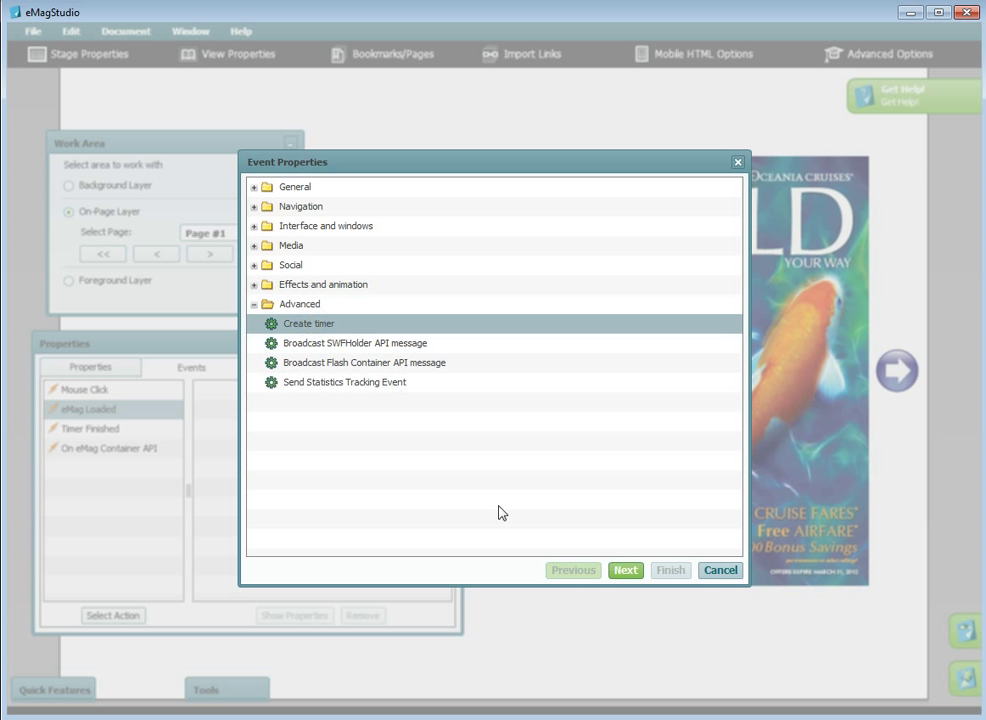
click(625, 570)
click(449, 191)
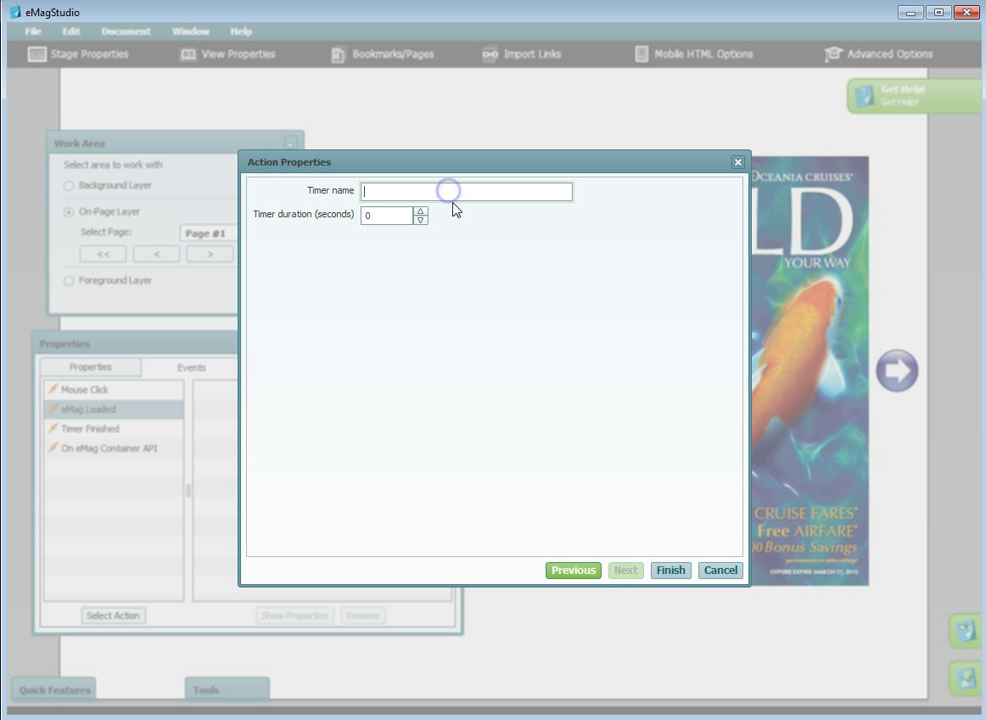
text(Open)
click(421, 212)
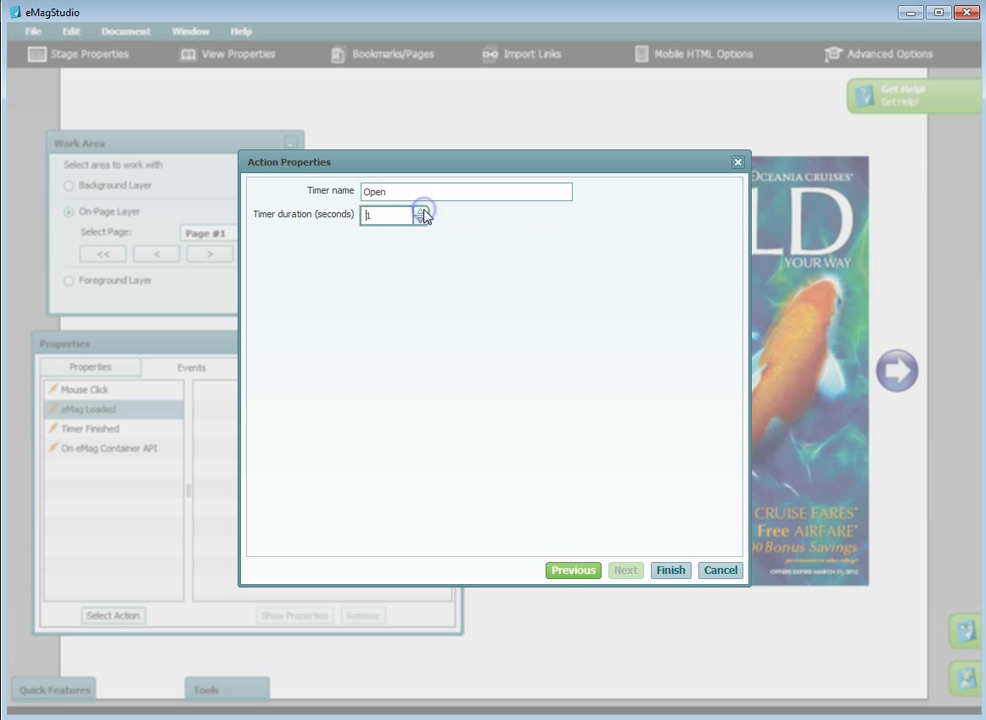
click(422, 212)
click(669, 571)
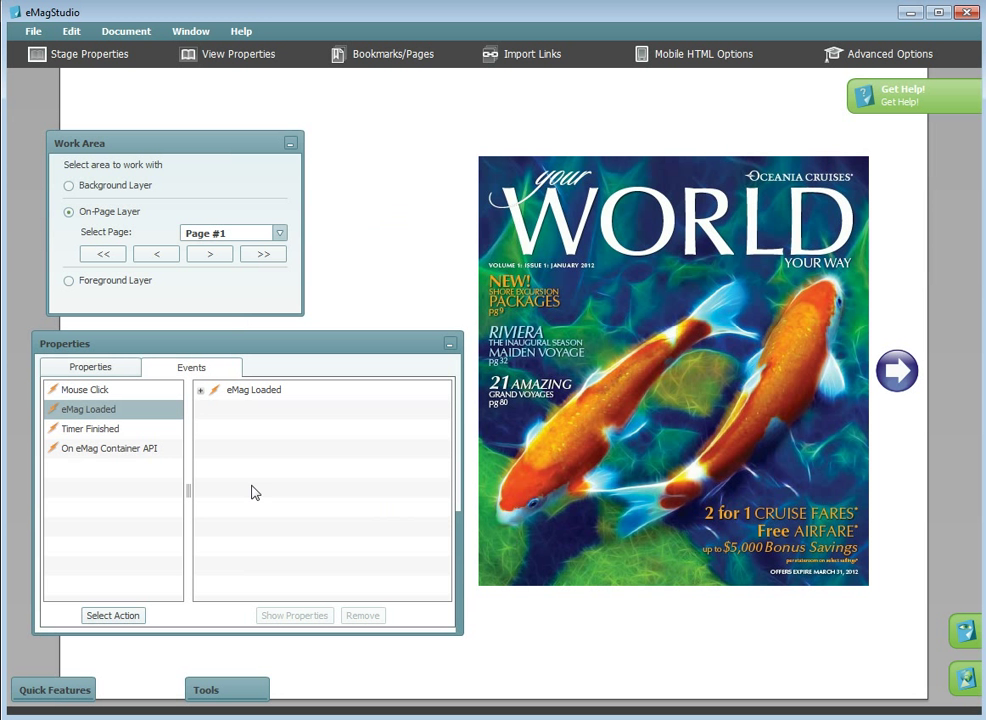
- Add a Timer Finished event for the 'Open' timer with a Display message action
click(128, 433)
double_click(128, 433)
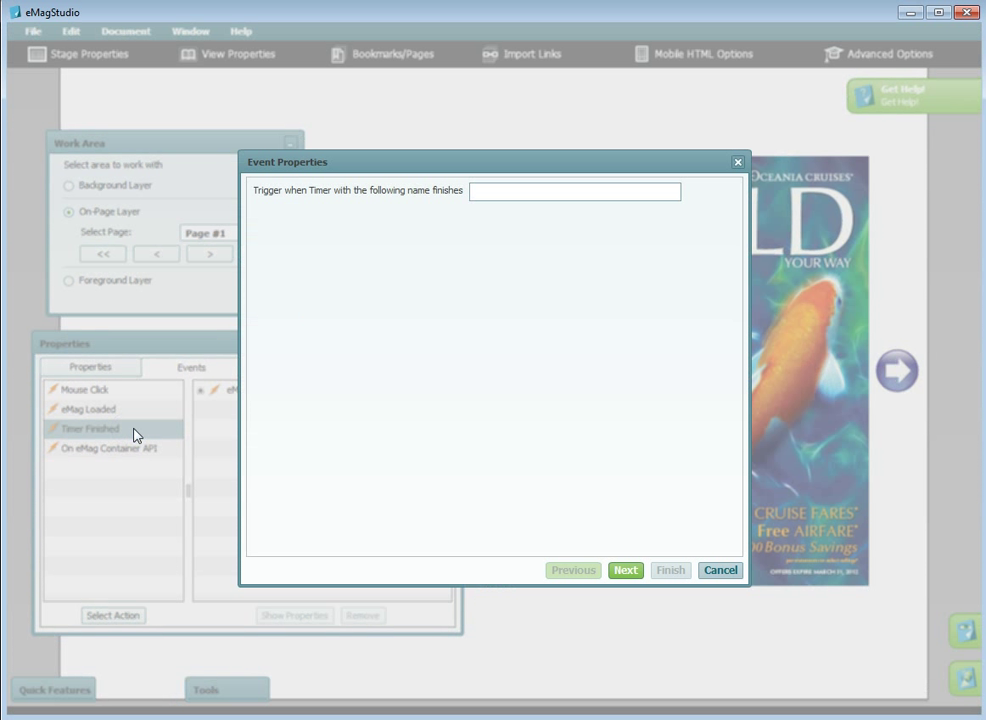
click(498, 191)
text(Open)
click(626, 570)
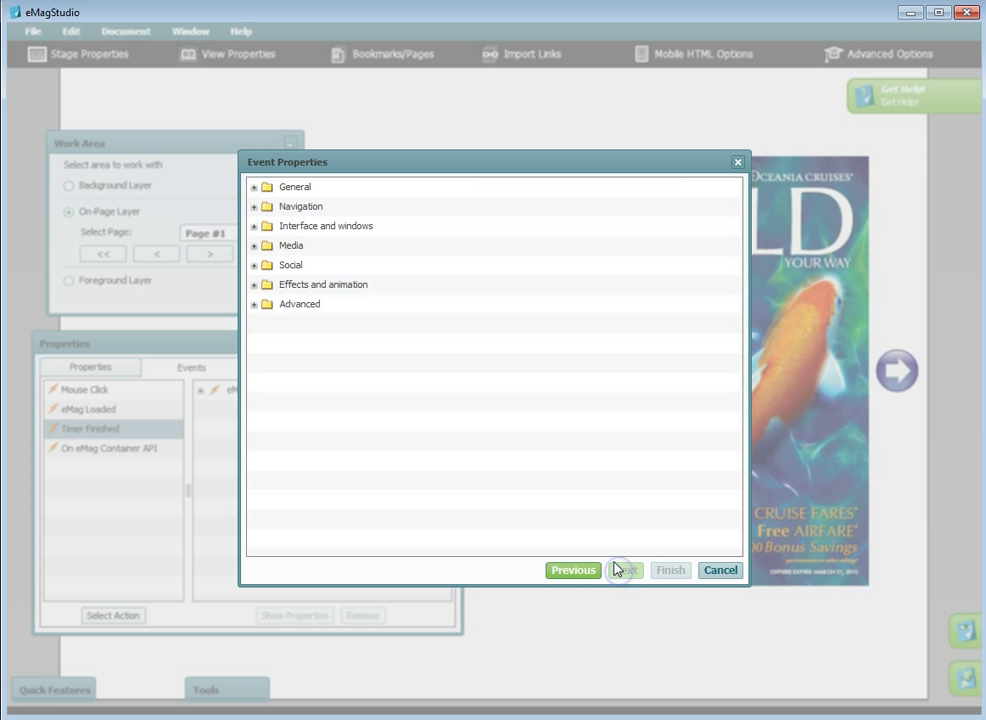
click(268, 192)
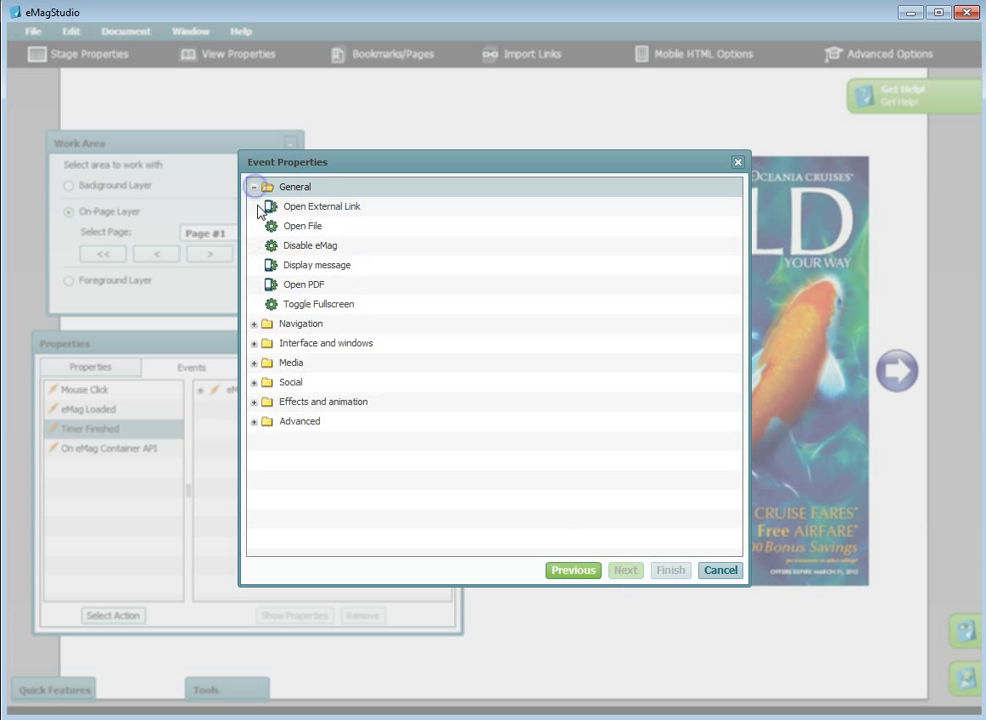
click(319, 268)
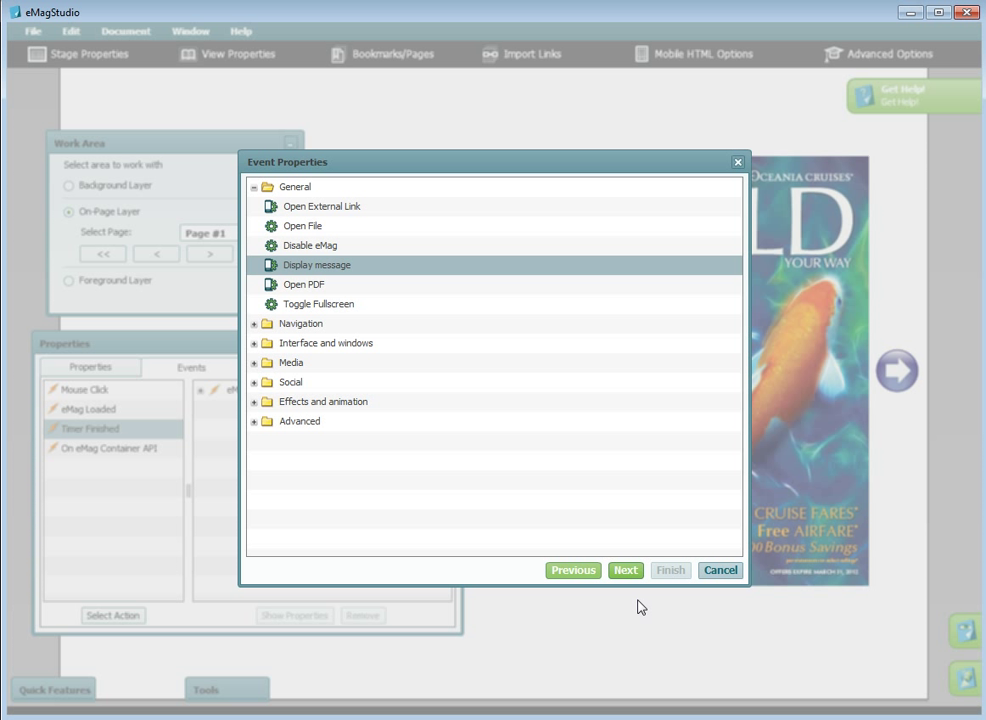
click(634, 570)
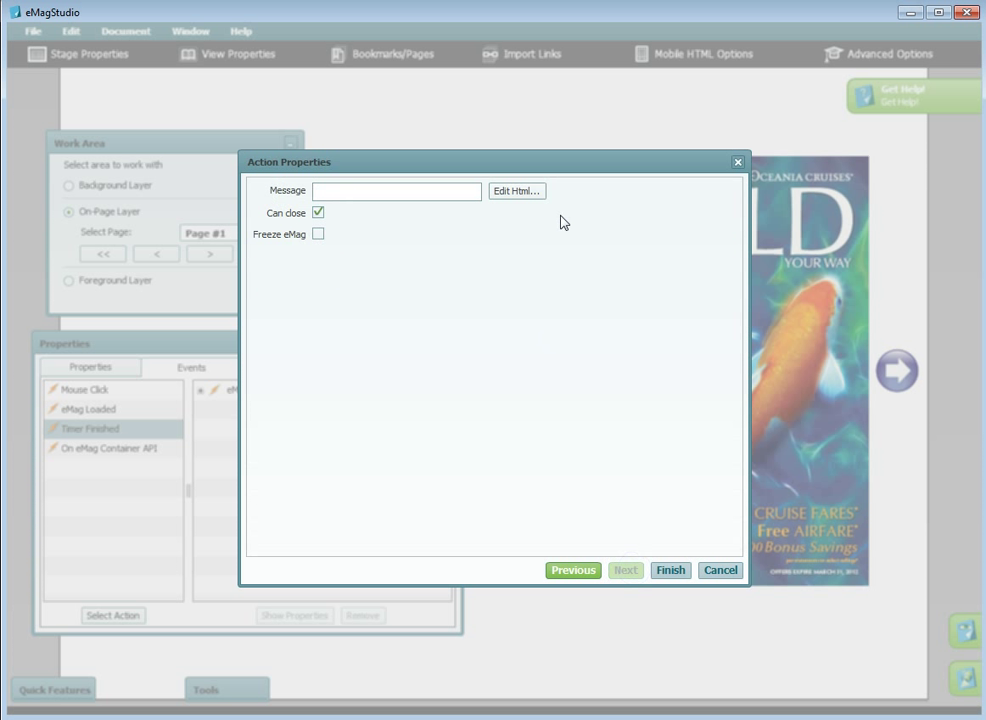
- Paste the subscription message text, enable Freeze eMag, and uncheck Can close
click(528, 189)
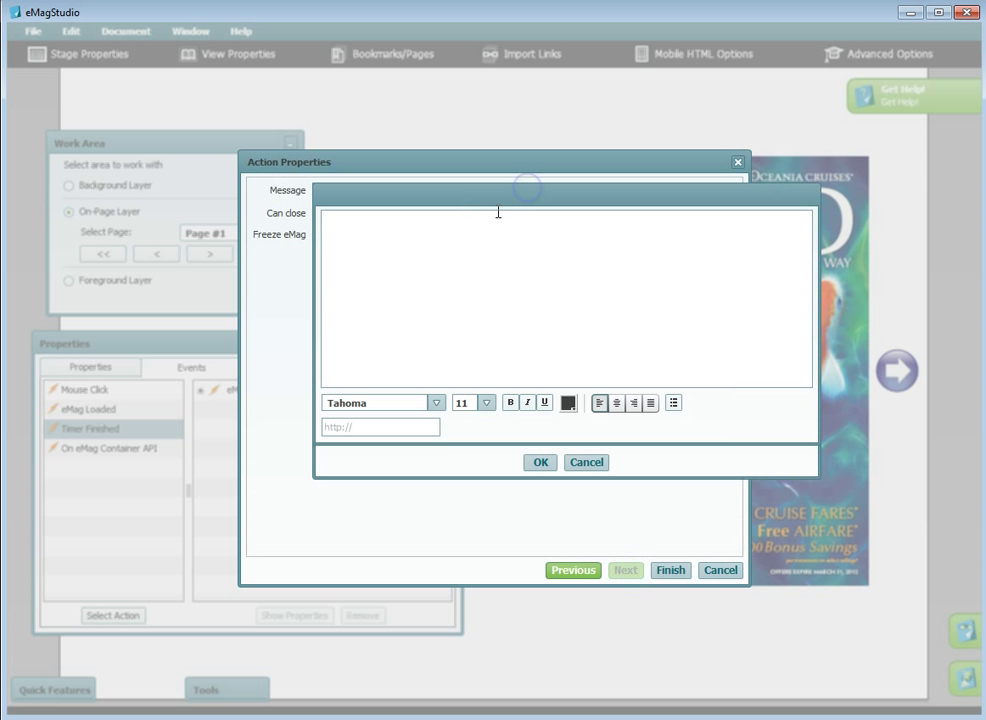
click(428, 271)
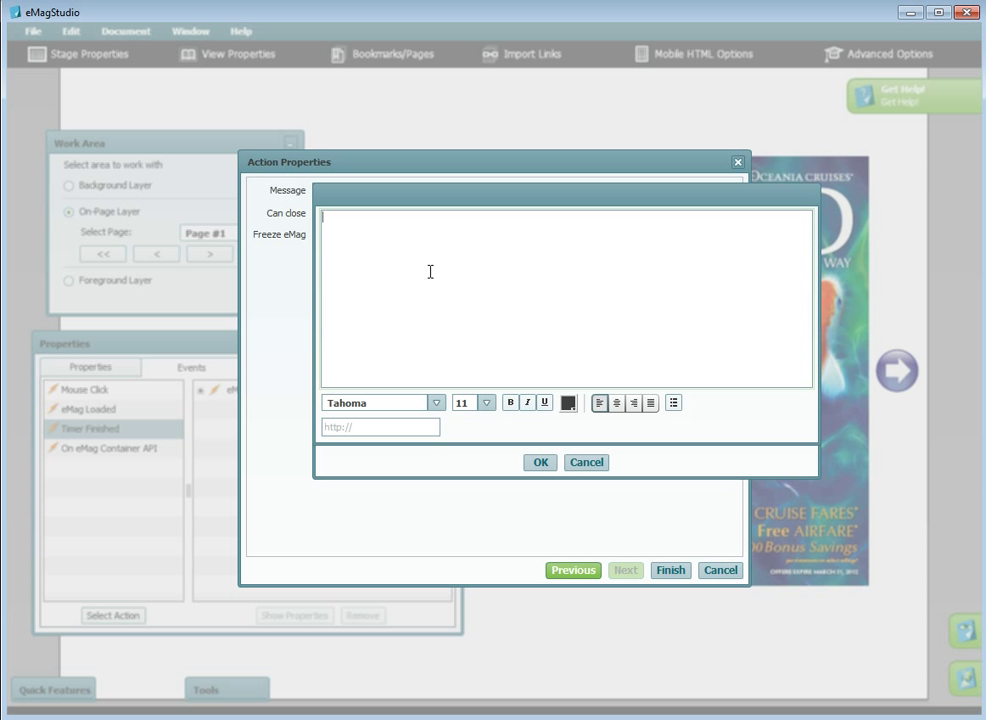
text(You need a subscription to continue reading!)
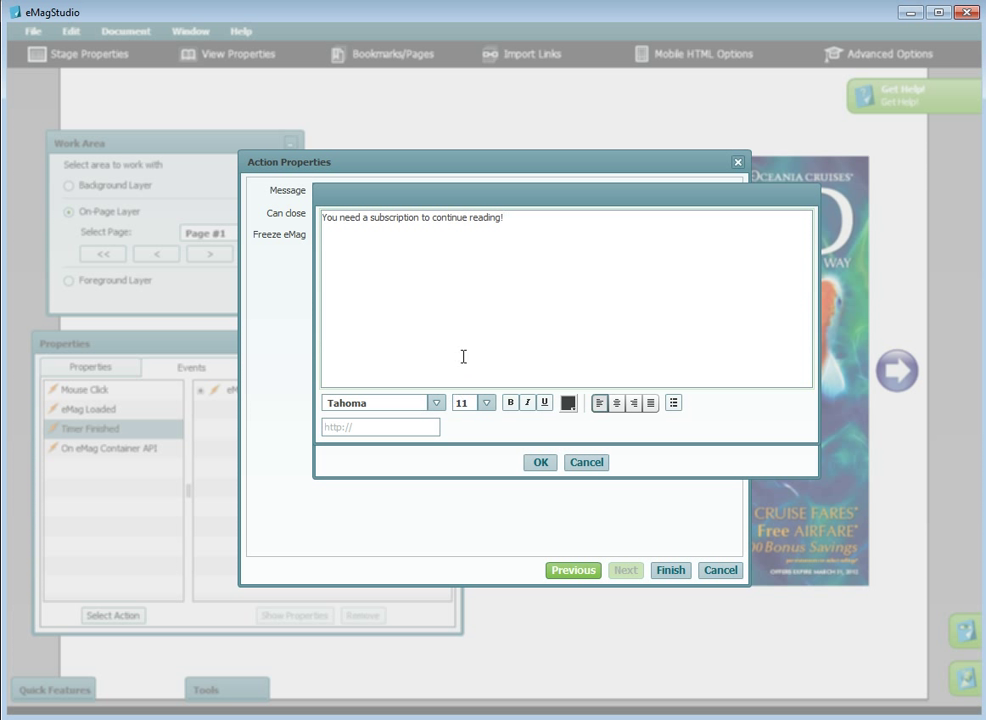
click(528, 466)
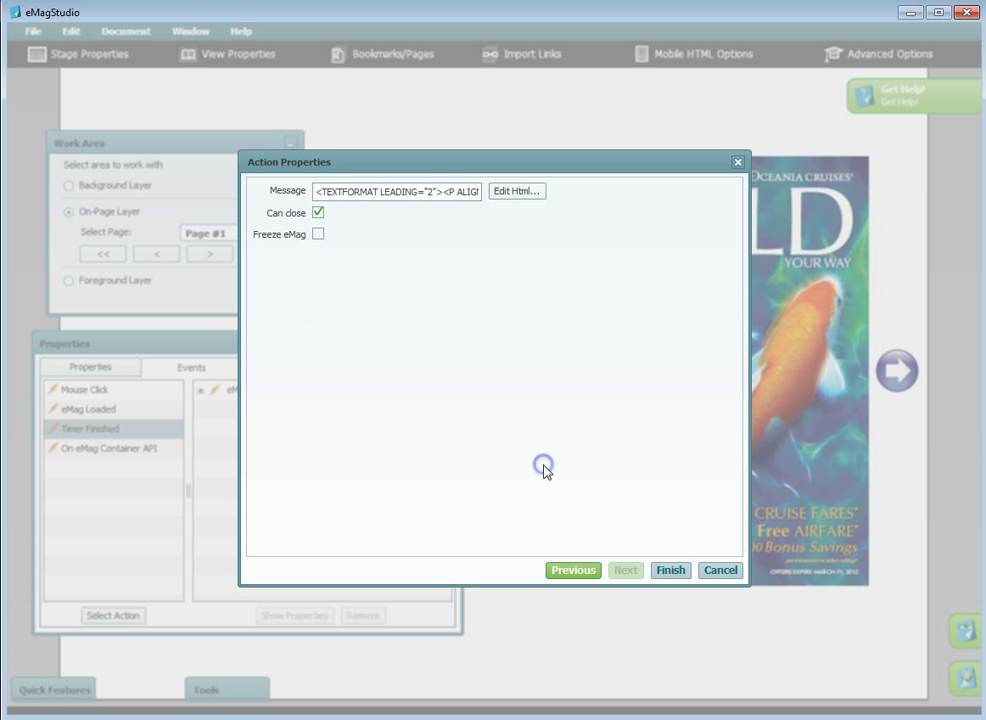
click(319, 235)
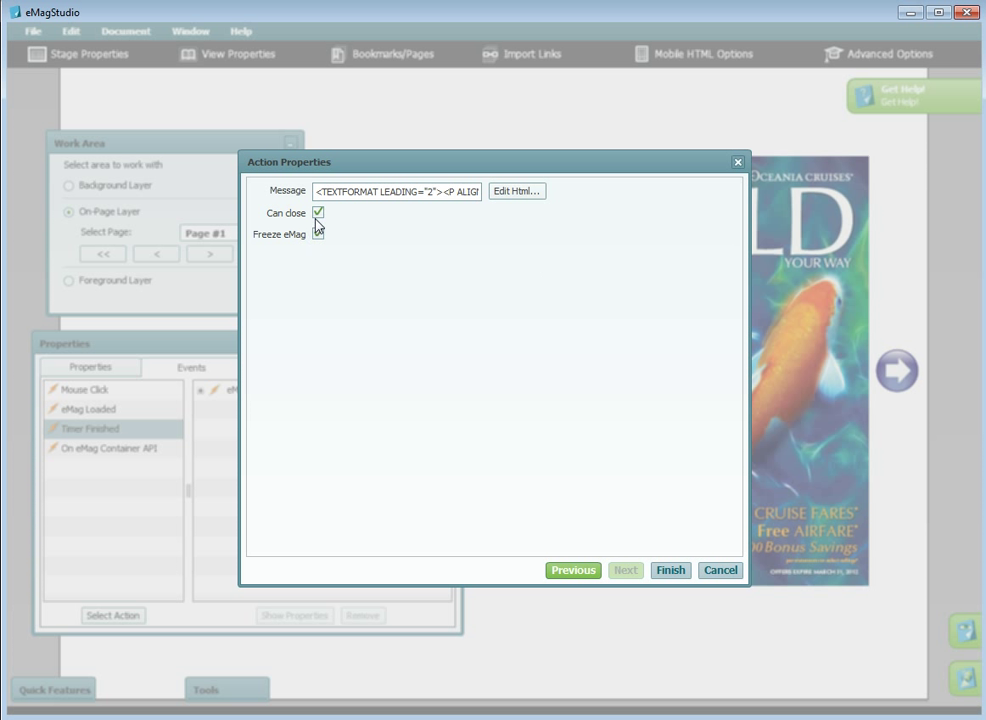
click(316, 216)
- Finish the message action and preview the eMag to see the subscription pop-up
click(659, 566)
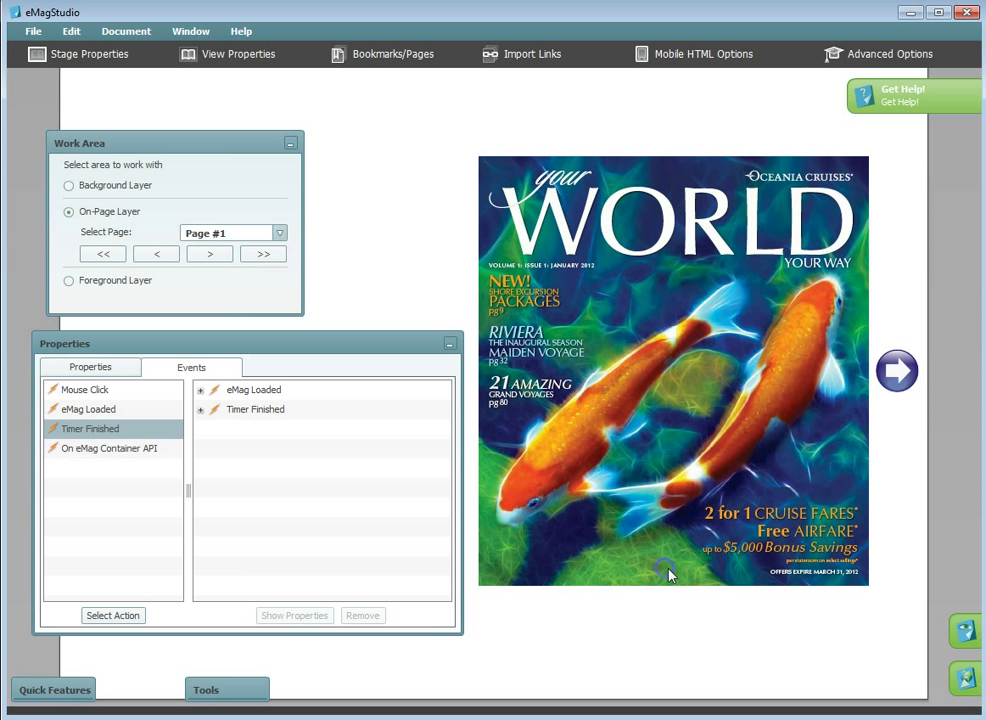
click(962, 635)
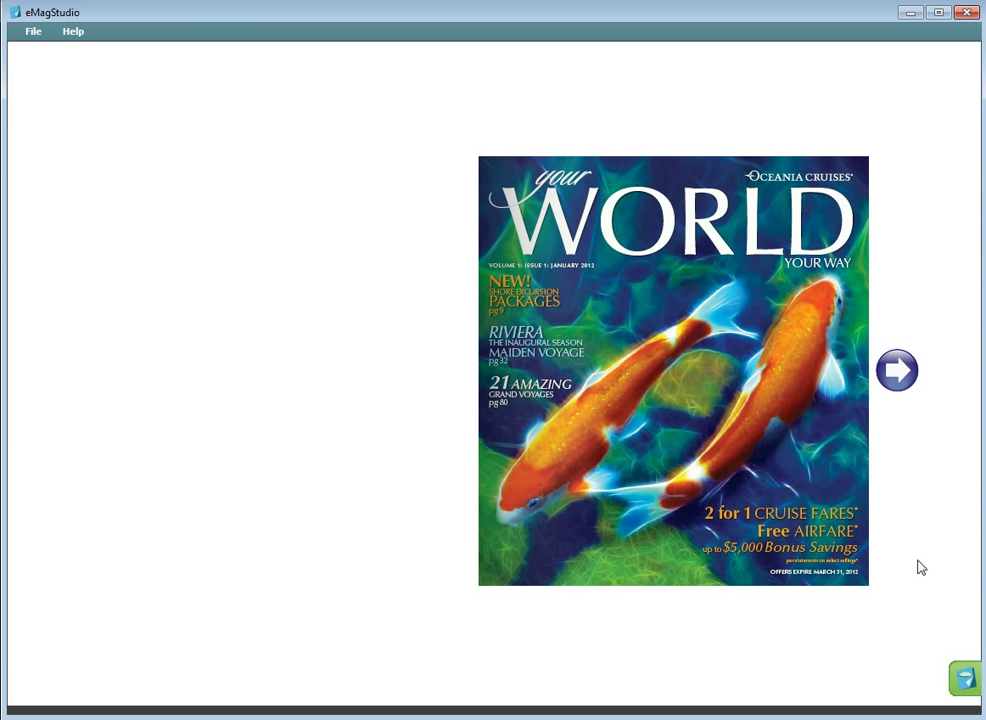